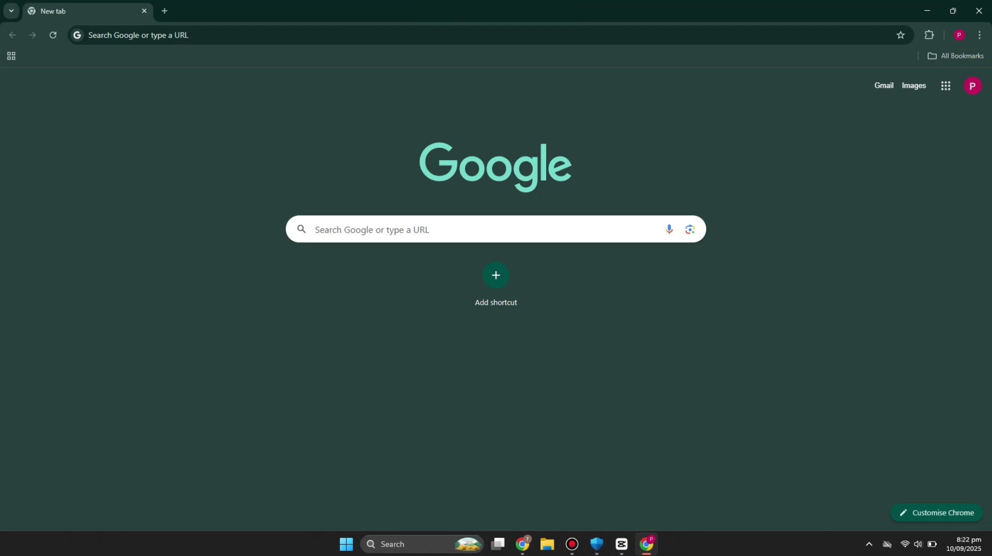
- Open the Hostinger website, go to its hosting plans and choose the Premium plan
click(283, 34)
text(hostinger.com/ai-website-builder)
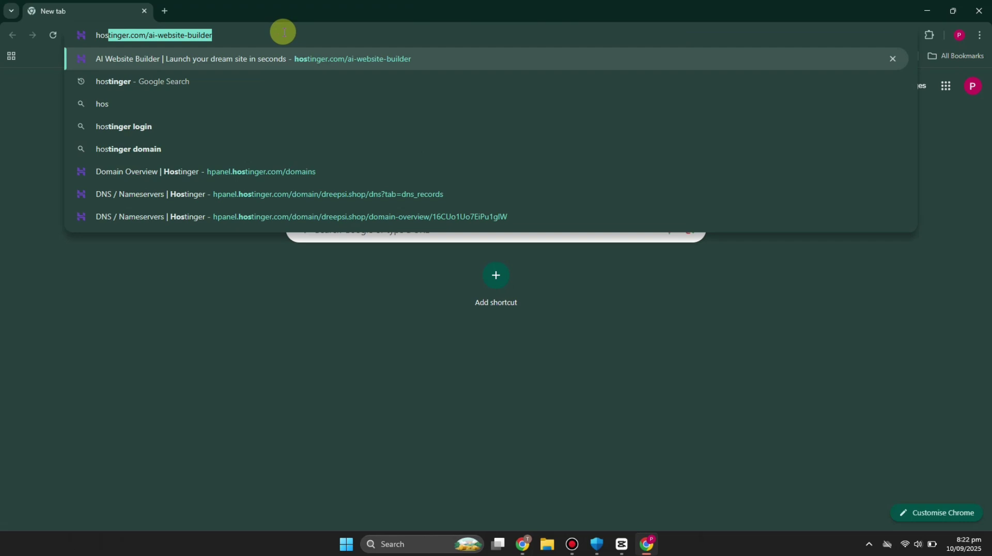
key(Return)
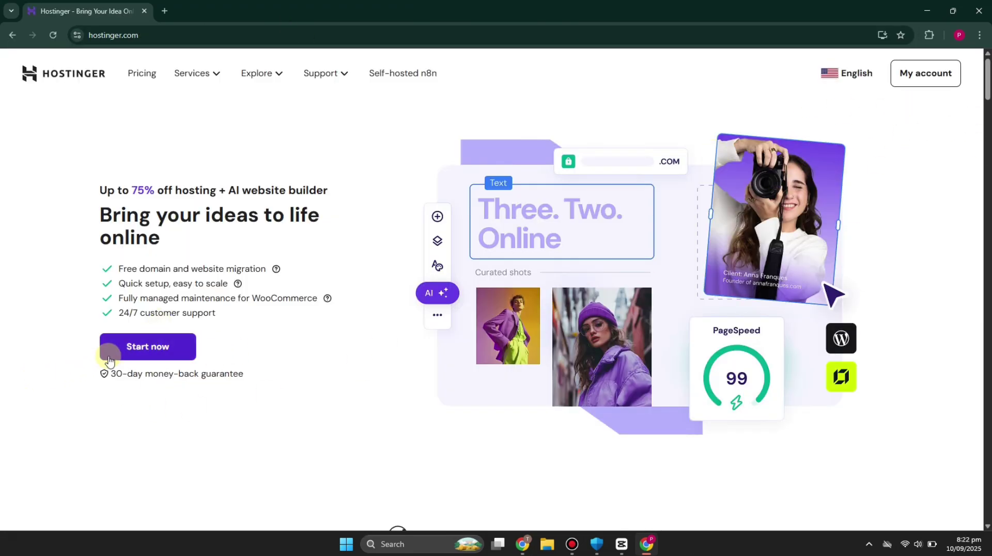
click(134, 354)
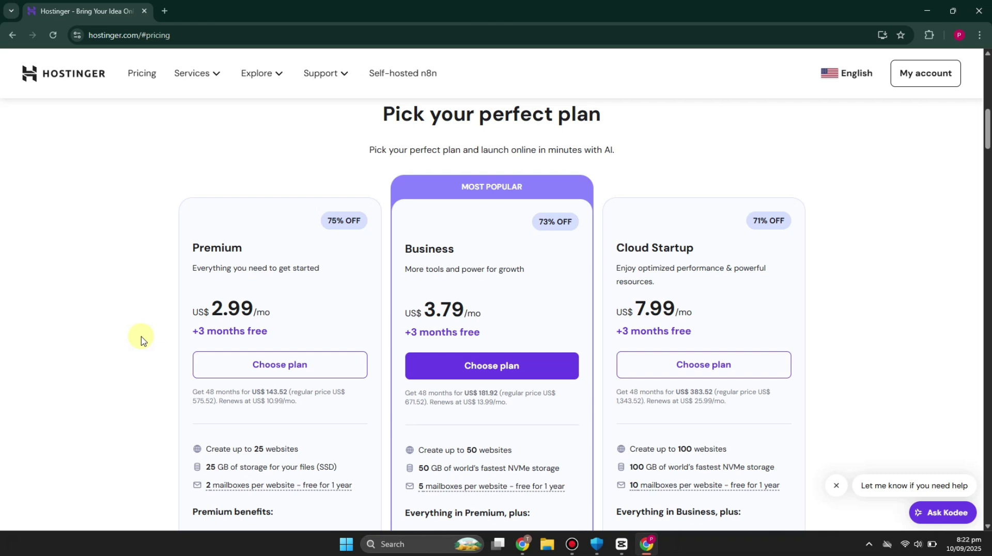
click(341, 364)
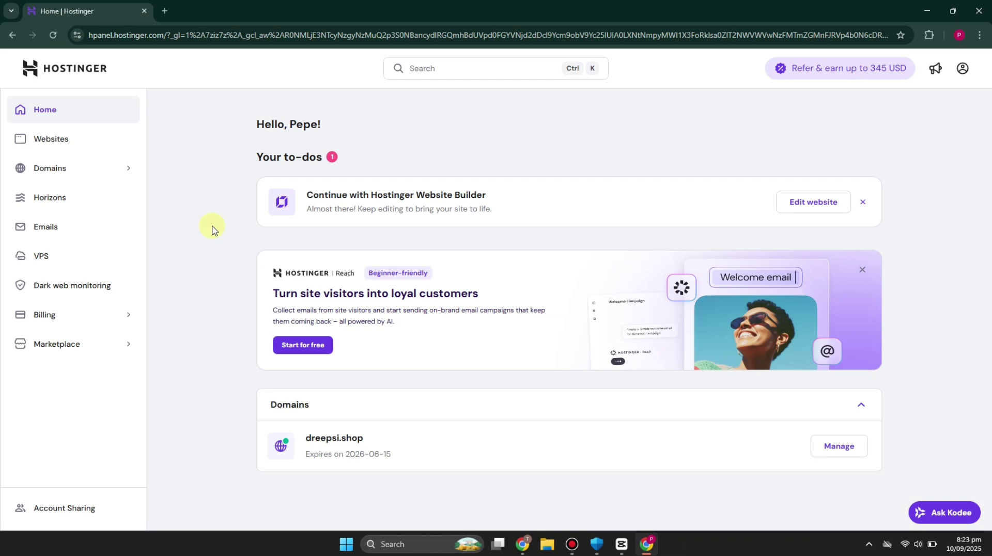
- Open the domain portfolio and start adding a completely new domain
click(58, 177)
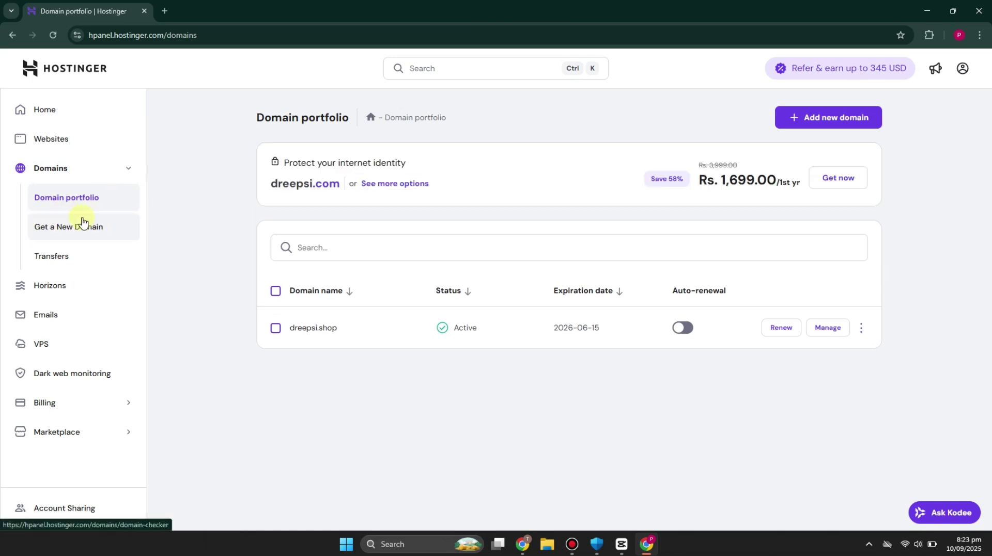
click(822, 124)
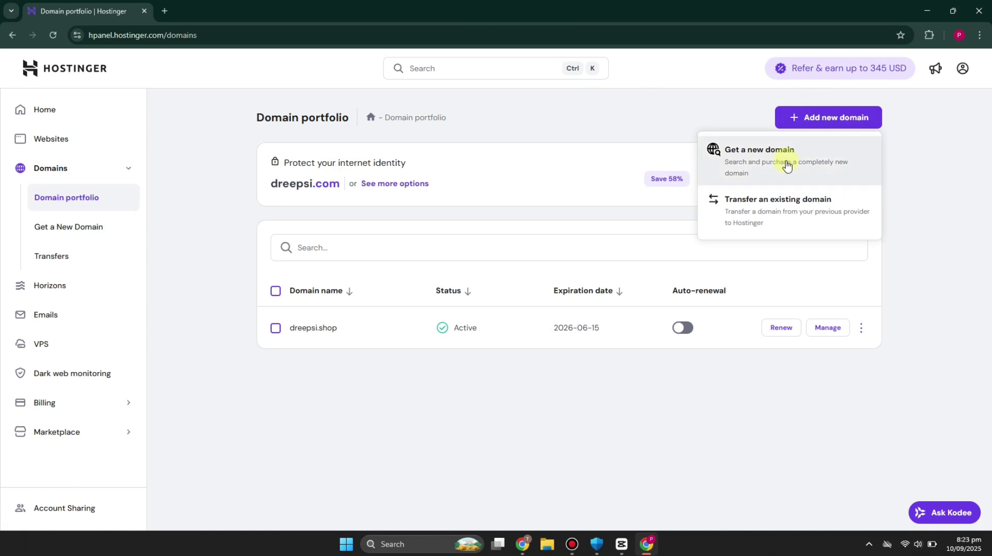
click(767, 166)
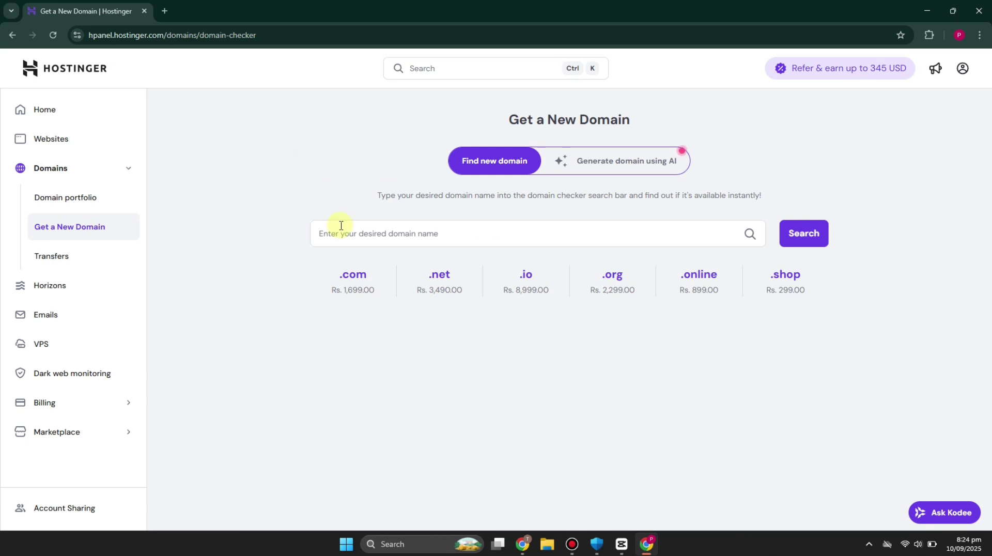
- Generate domain name ideas with AI from the description "a business that offers discount and coupons"
click(591, 161)
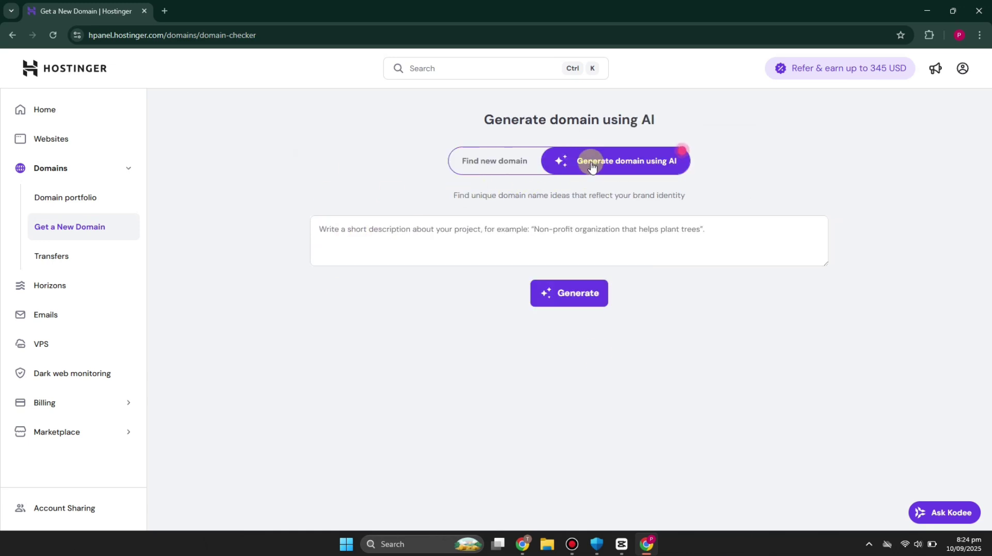
click(486, 243)
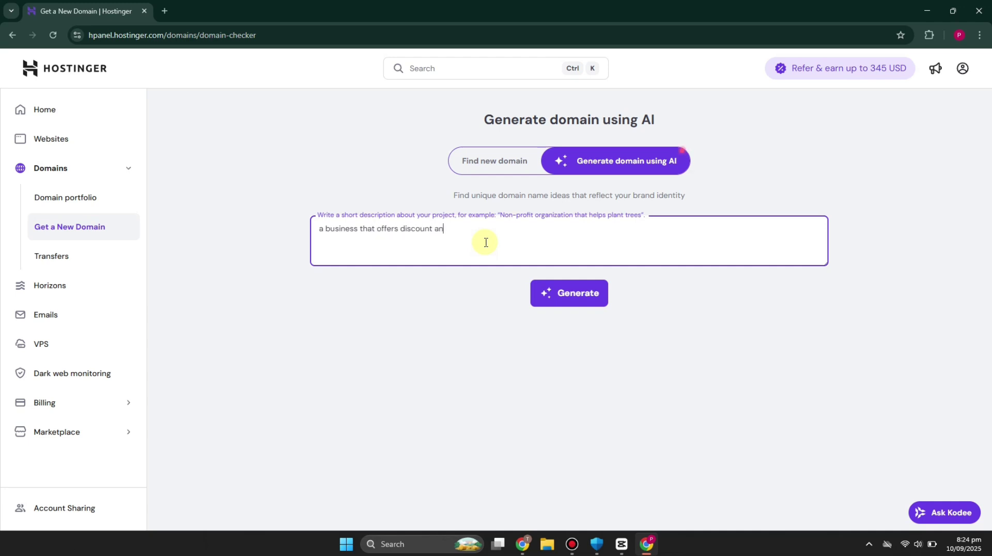
text(ons)
click(569, 303)
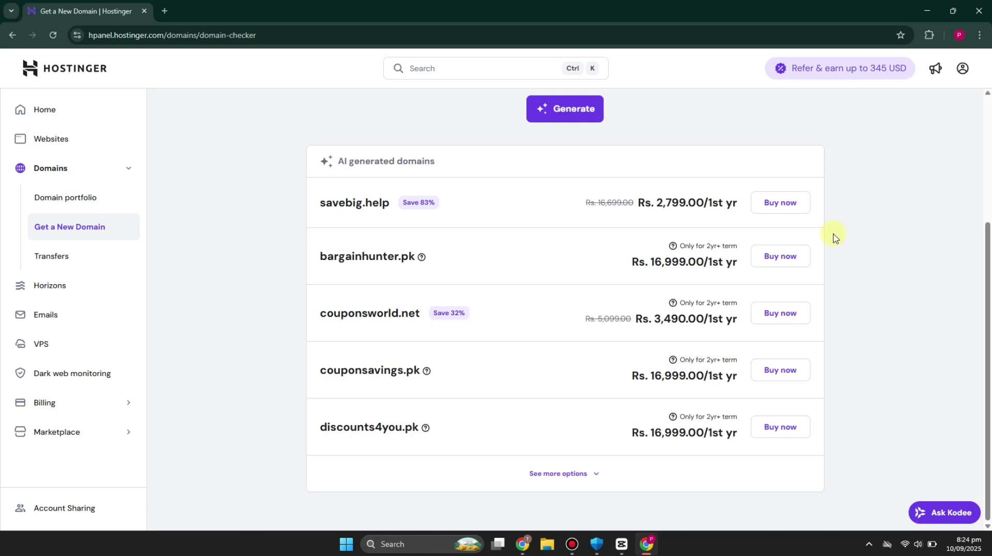
- Review the AI-generated domain suggestions and their first-year prices
scroll(839, 253, up, 3)
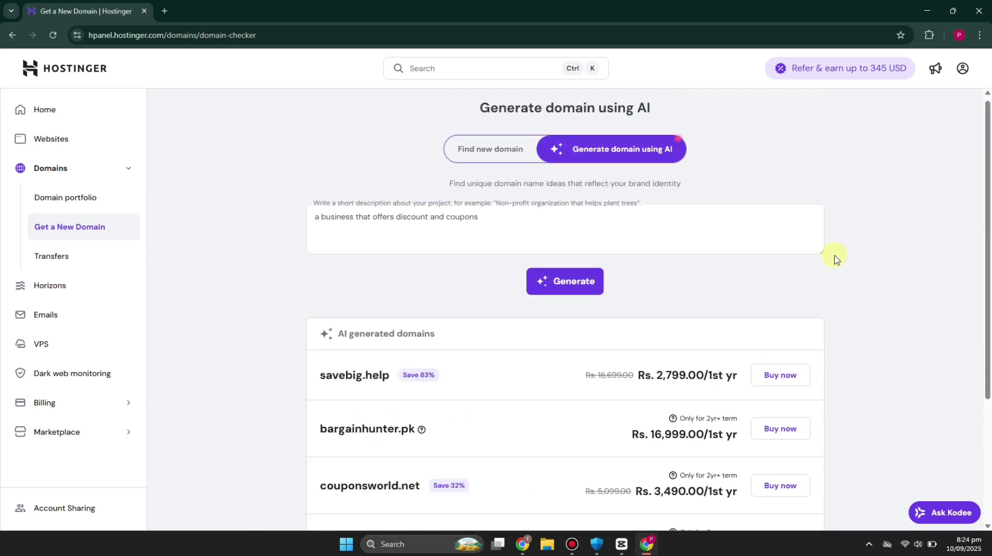
scroll(527, 127, down, 4)
scroll(522, 122, up, 3)
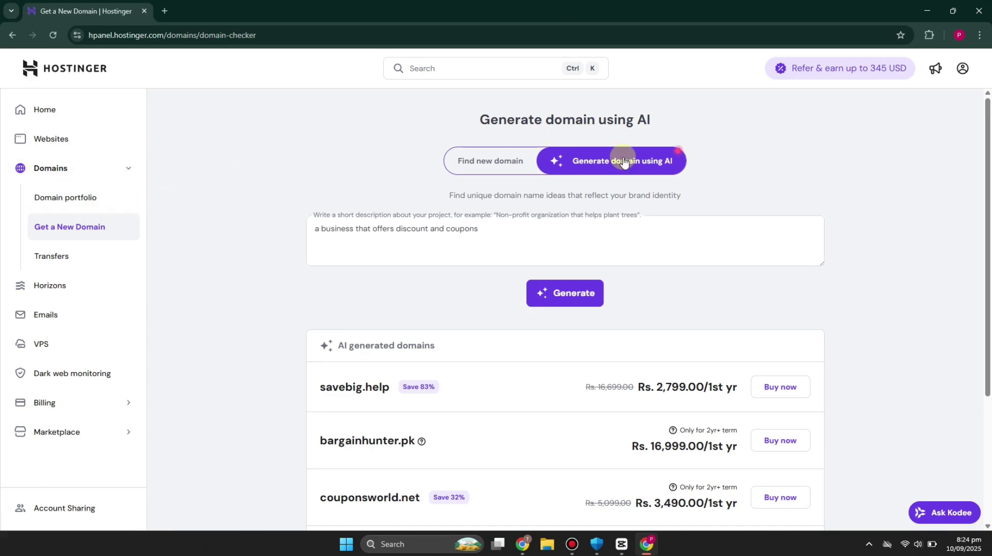
scroll(703, 217, down, 3)
scroll(827, 294, up, 3)
scroll(832, 277, down, 3)
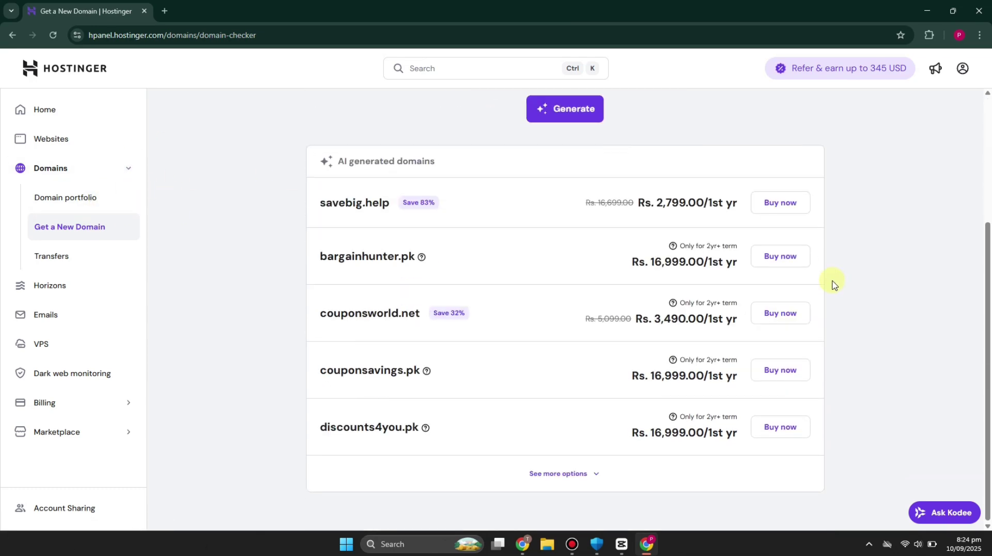
scroll(832, 277, up, 3)
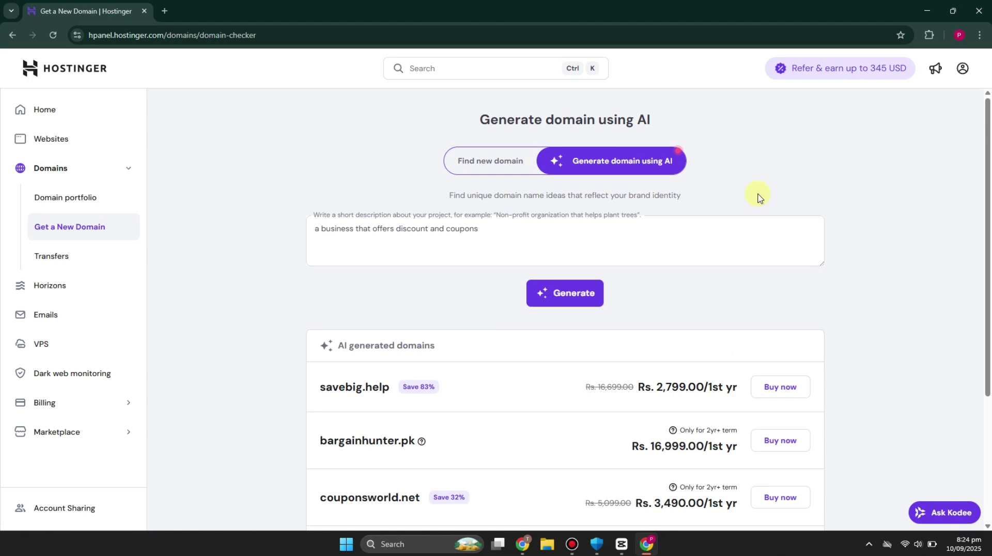
- Search for the domain name "heutical" with the regular domain finder and choose to buy heutical.com
click(467, 160)
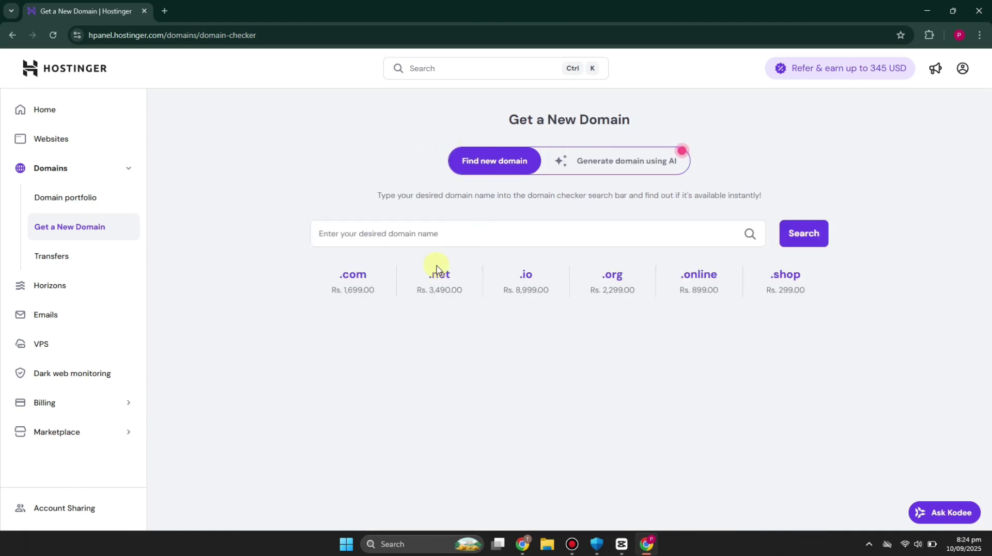
click(445, 232)
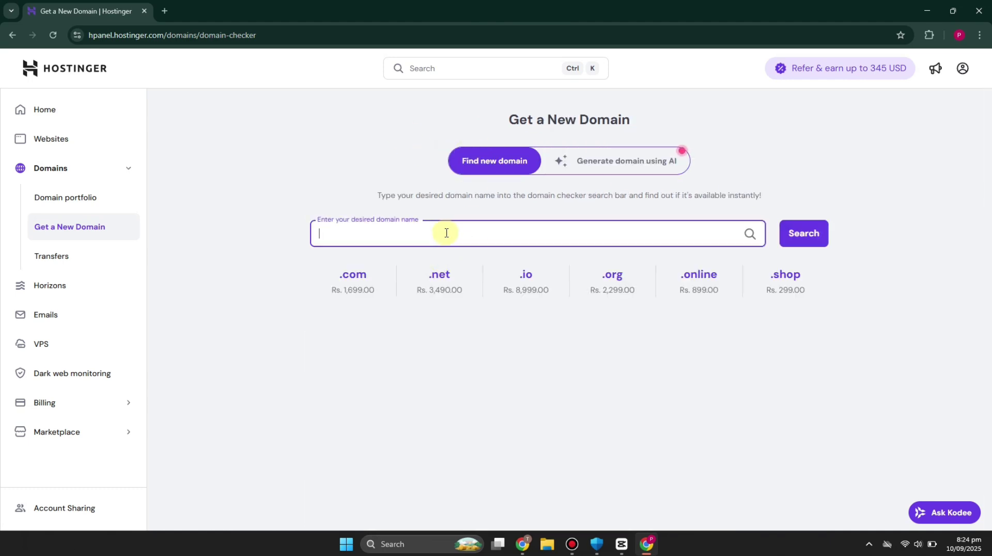
text(heutical)
click(799, 238)
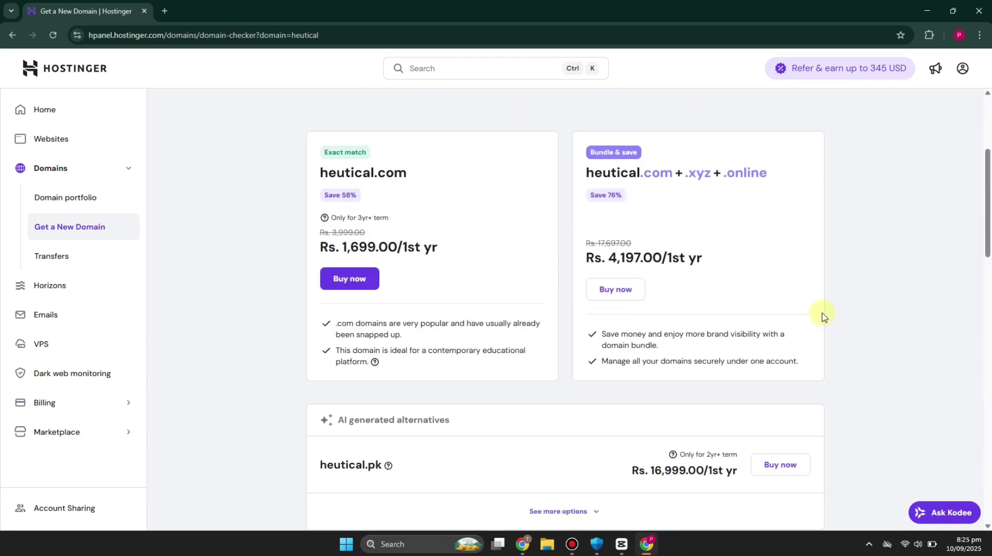
click(359, 283)
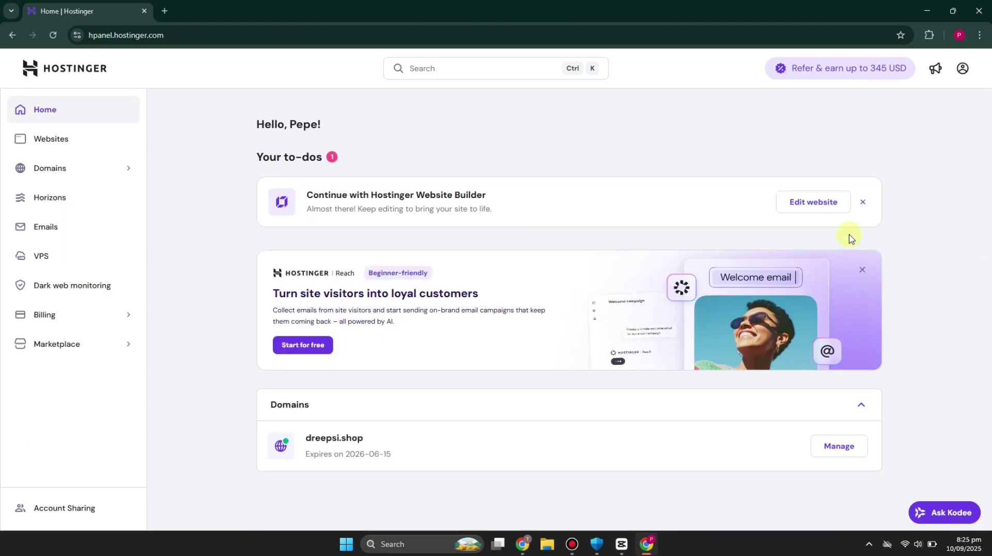
- Open the management dashboard of the existing builder-preview website and start its website setup
click(51, 138)
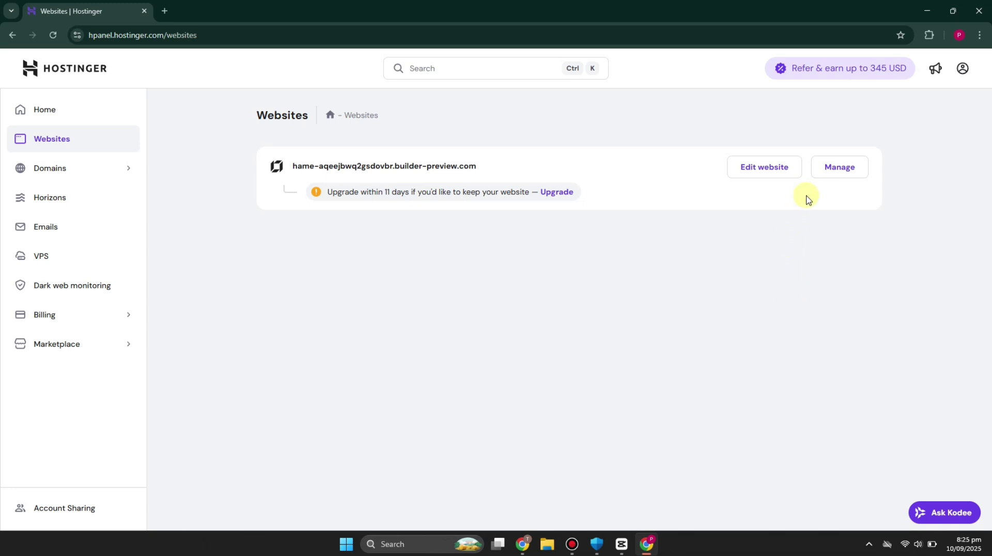
click(840, 169)
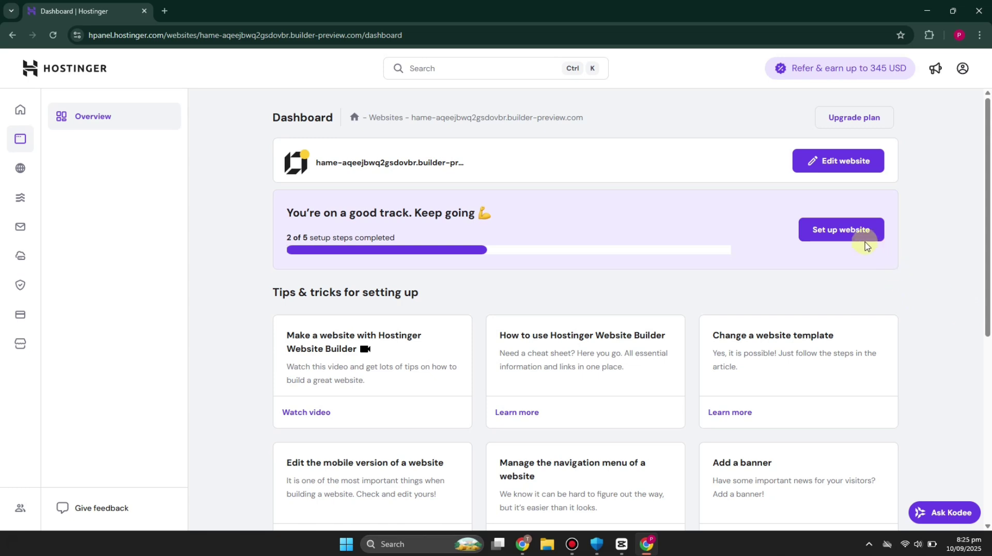
click(851, 235)
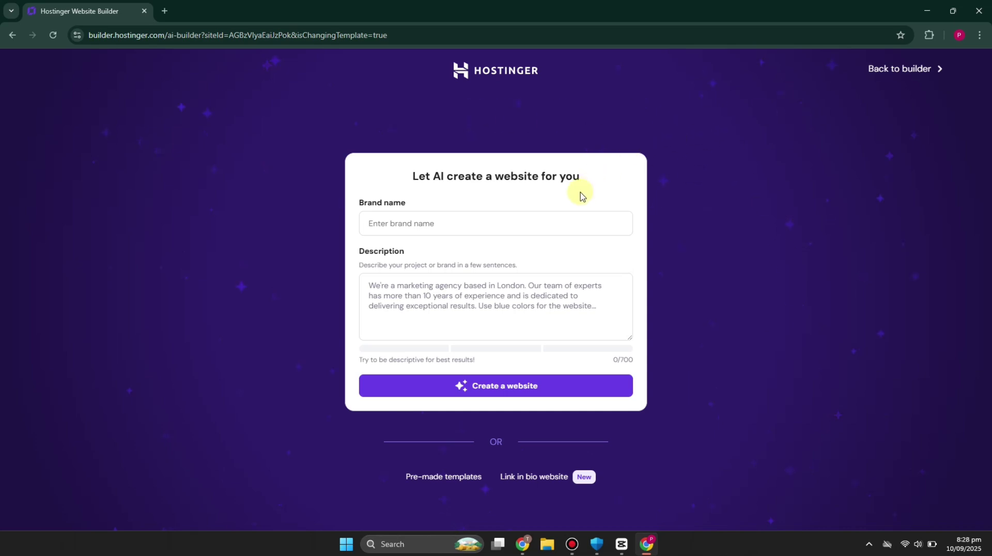
- Create an AI website with brand name "Heutical" and description "a website that gives discount codes, coupons and referrals."
click(563, 213)
text(Heutical)
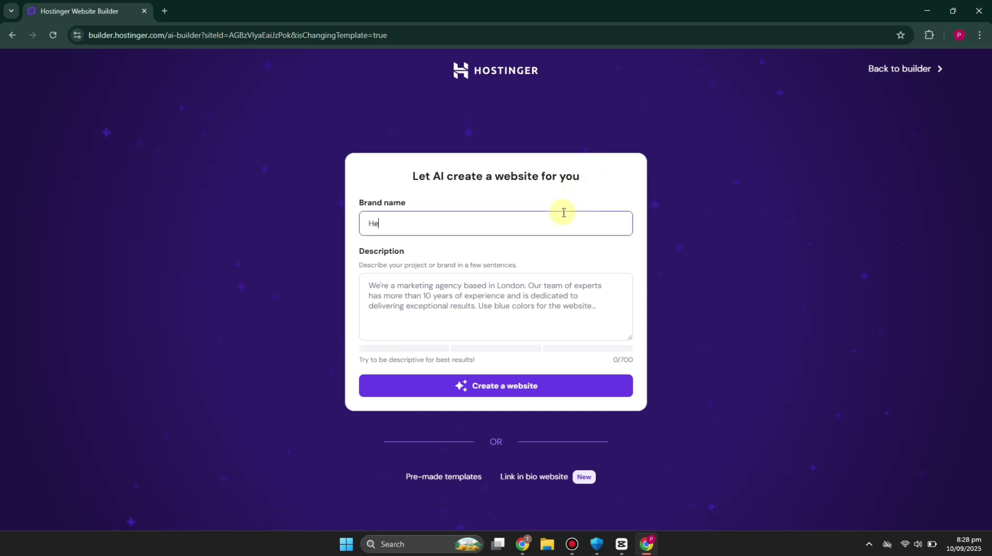
click(551, 318)
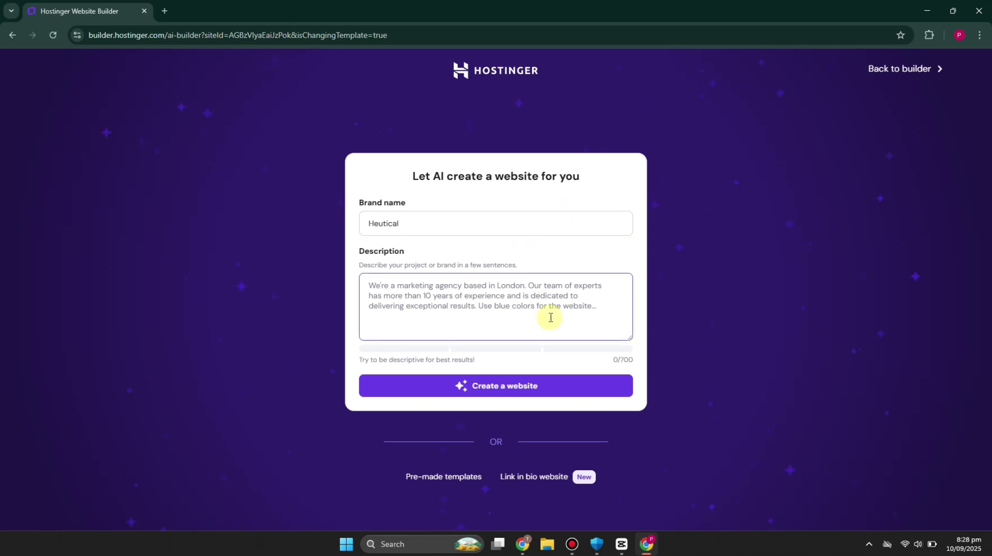
text(a website that gives discount codes, coupons and referrals)
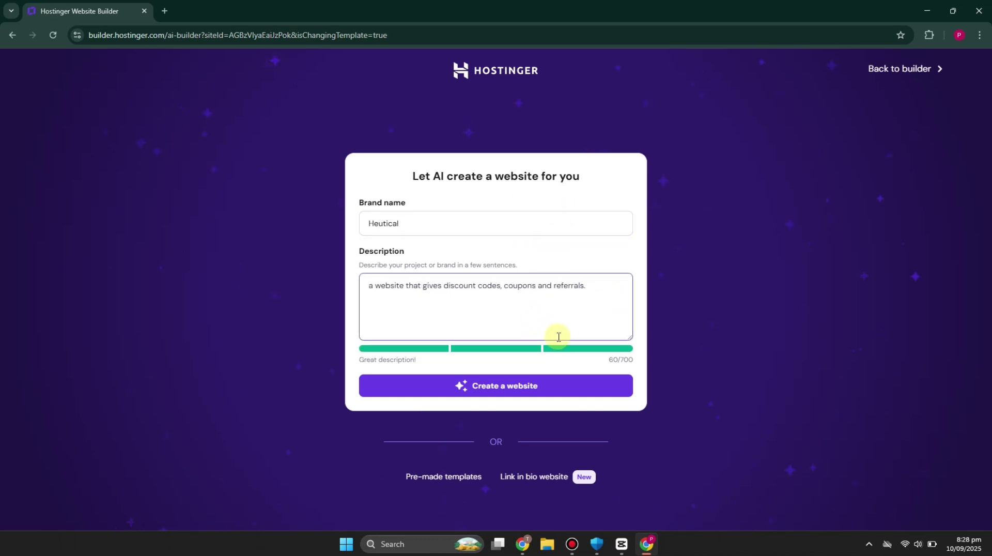
click(559, 388)
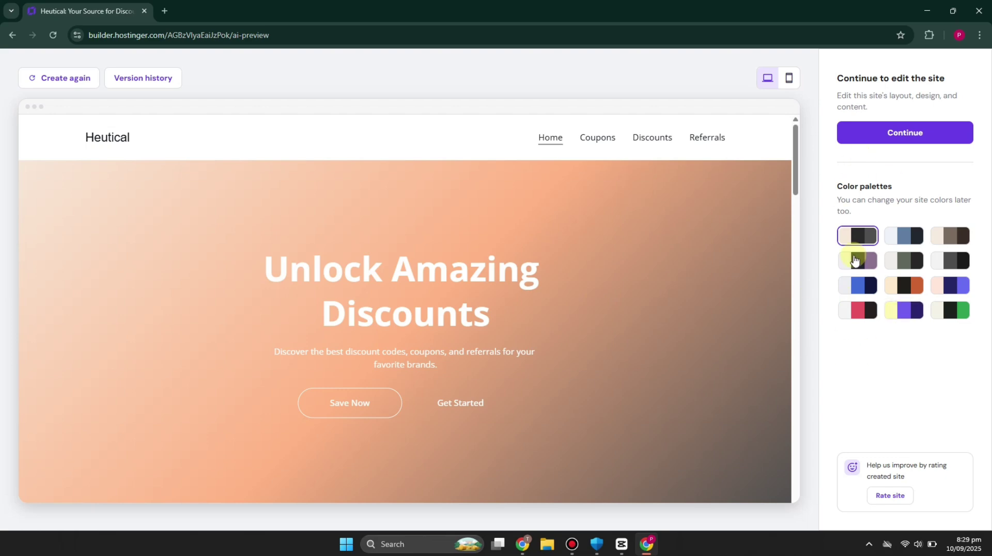
- Apply the pale blue, slate blue and dark navy color palette and look through the homepage in the editor
click(905, 236)
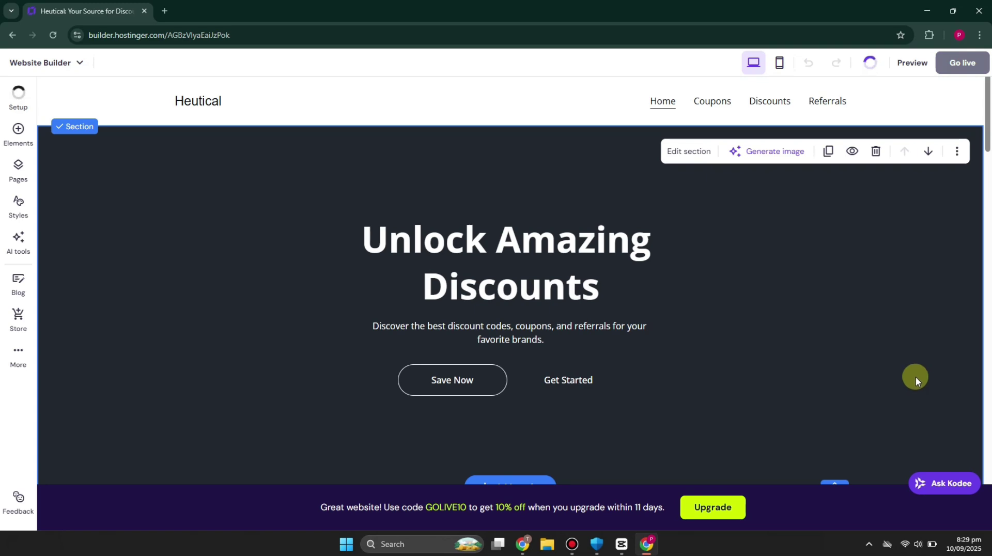
scroll(792, 350, down, 12)
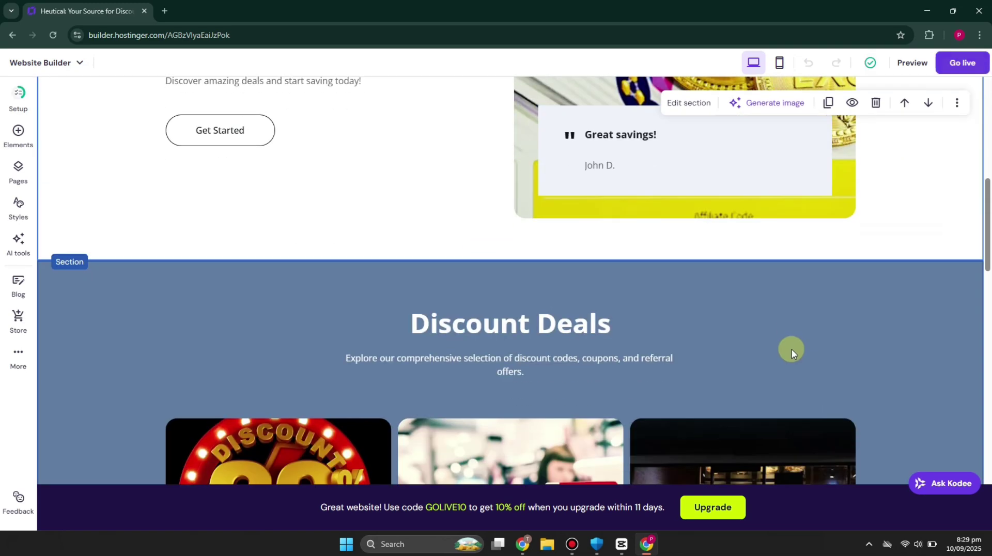
scroll(792, 350, down, 10)
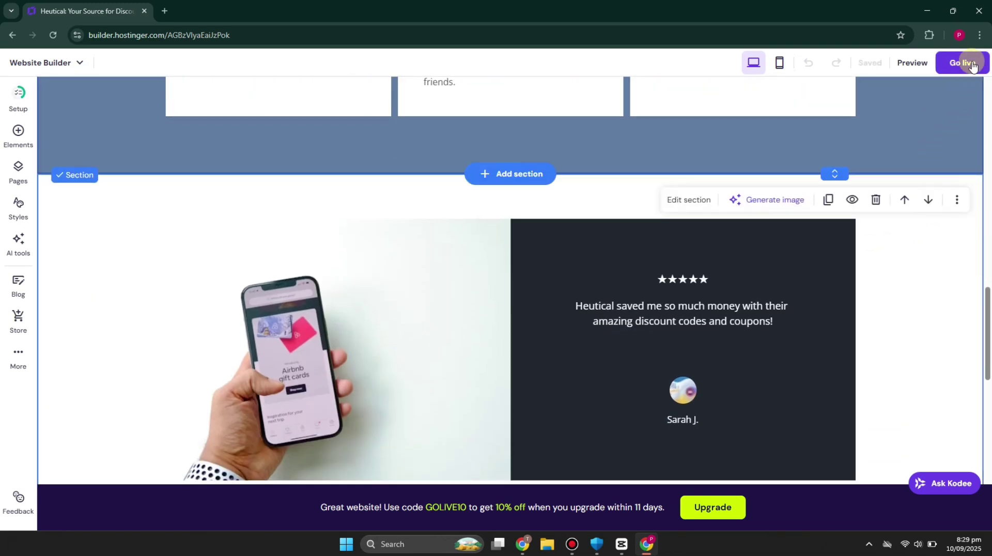
- Try to publish the site, and preview the full homepage in the desktop layout
click(973, 64)
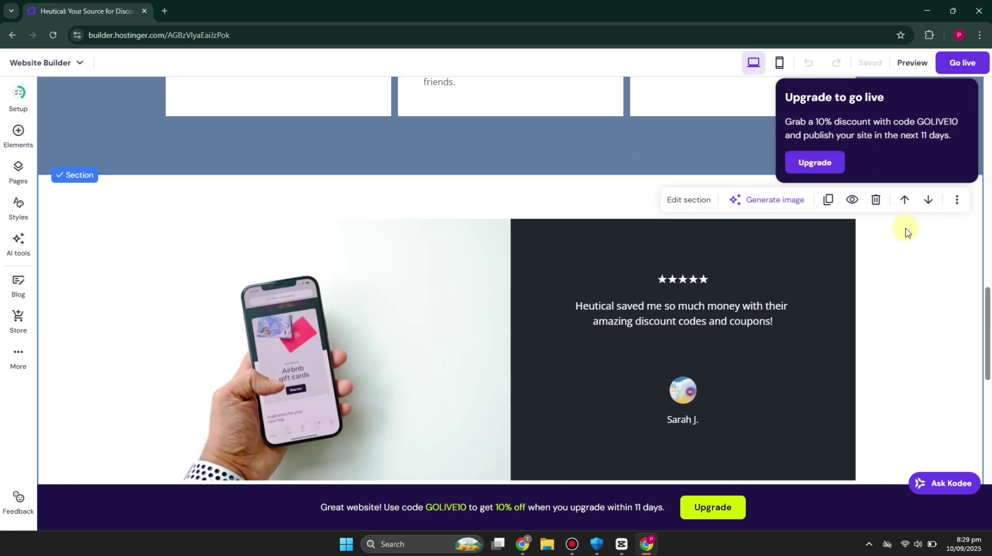
scroll(886, 185, up, 10)
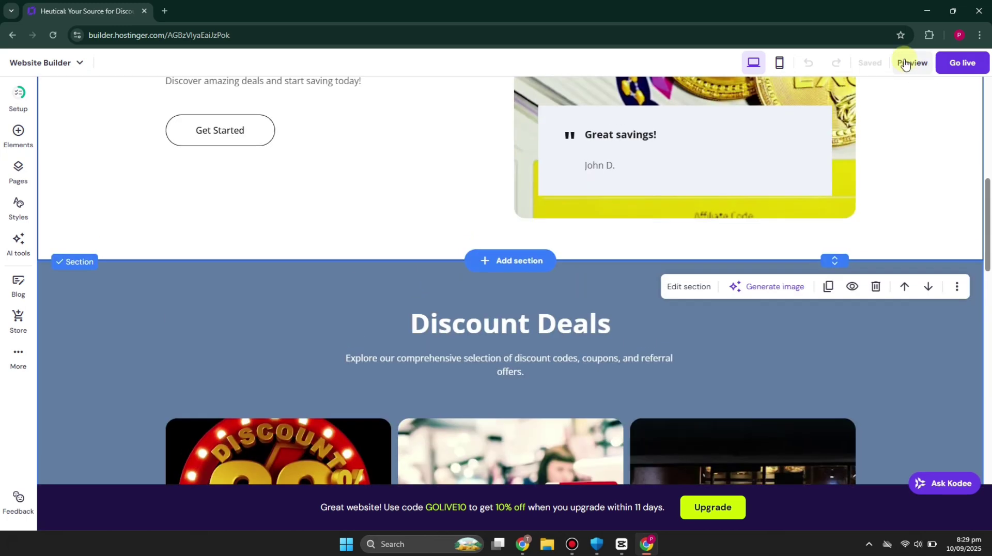
click(904, 64)
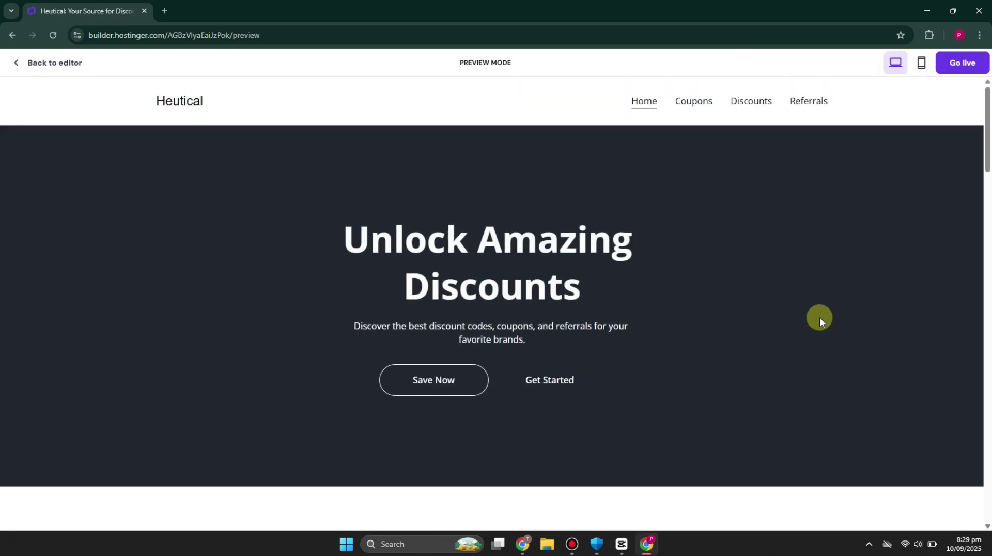
scroll(804, 247, down, 15)
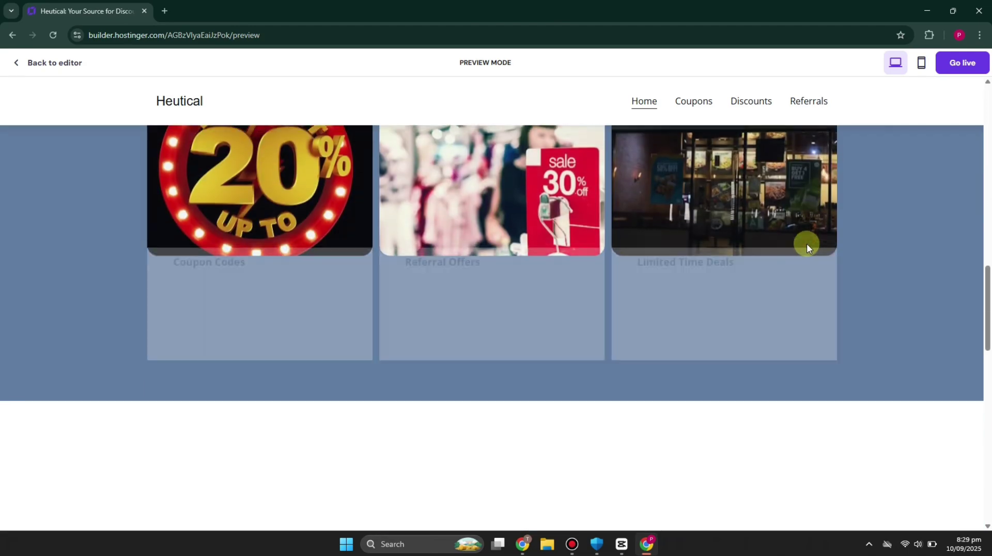
scroll(807, 243, down, 5)
- Check the site preview in the mobile layout and return to the desktop layout
click(922, 63)
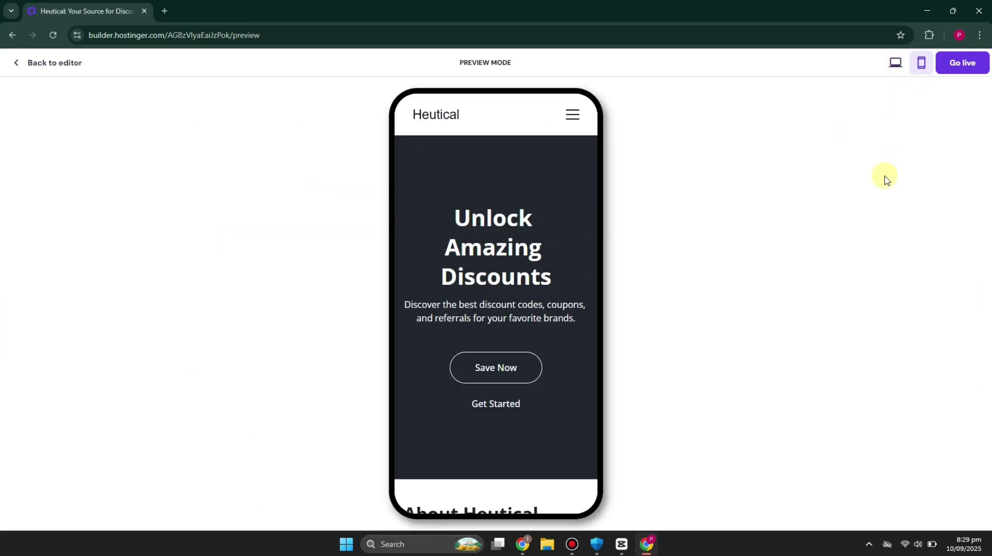
key(Escape)
scroll(680, 199, down, 1)
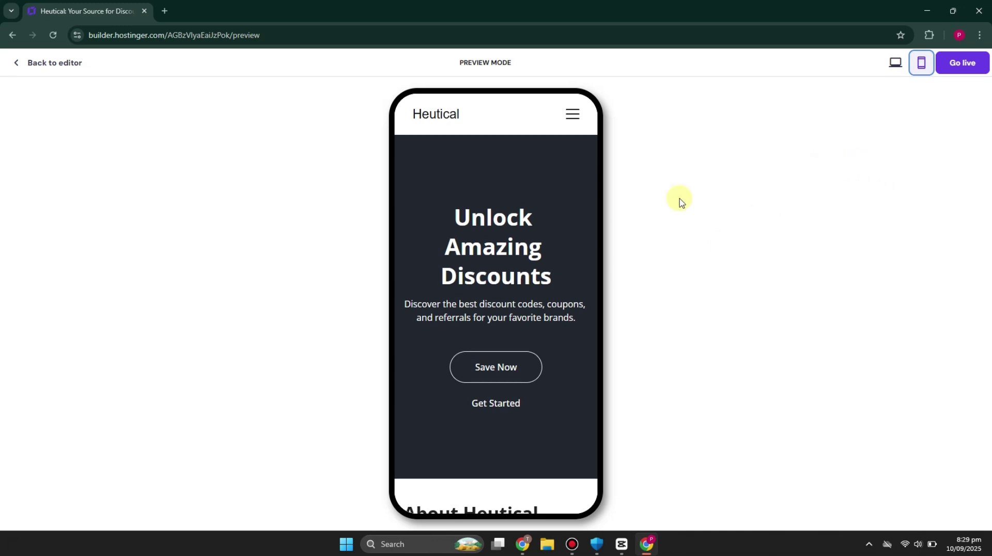
click(896, 62)
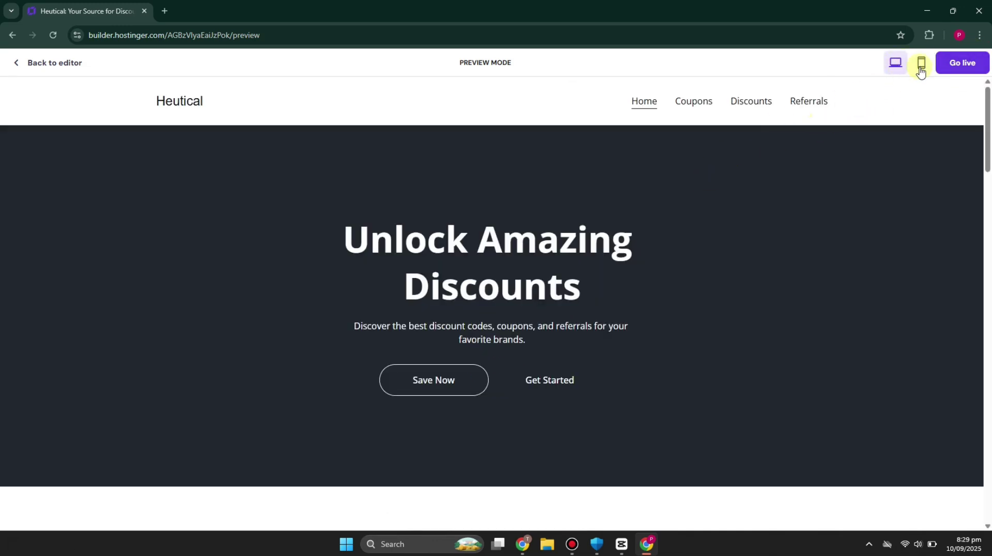
- Look through the Hostinger homepage, from the hosting plans and product offers down to the website migration, dashboard and performance sections
key(Escape)
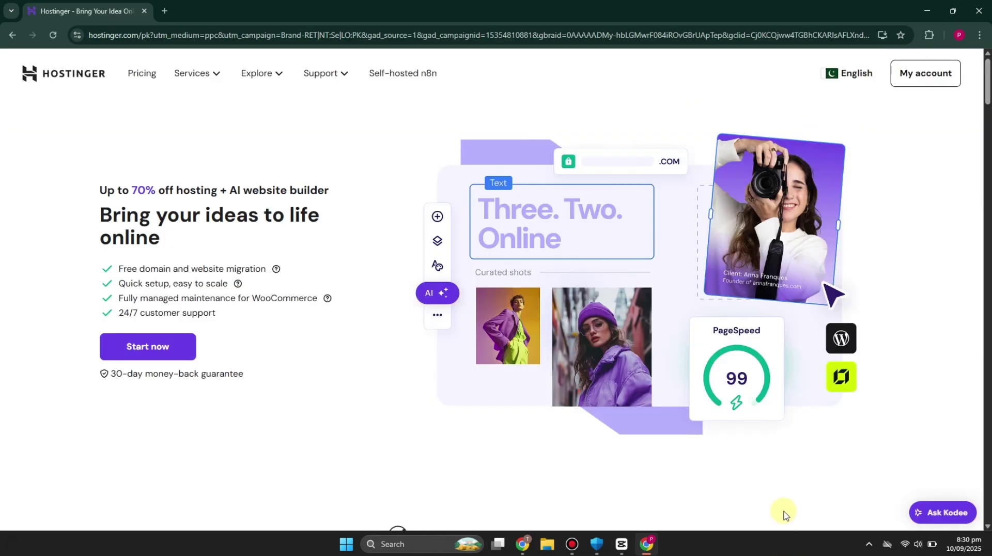
scroll(783, 511, down, 15)
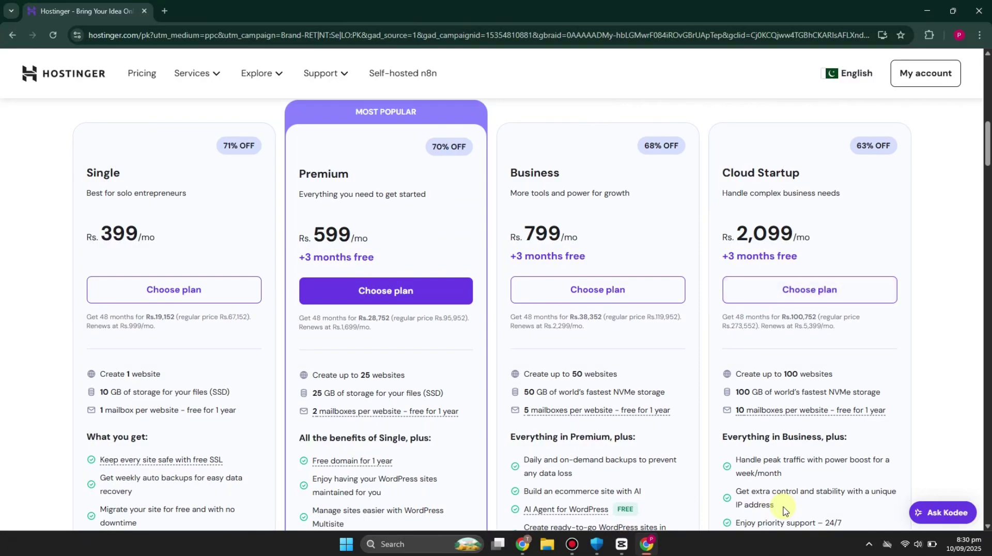
scroll(783, 511, down, 12)
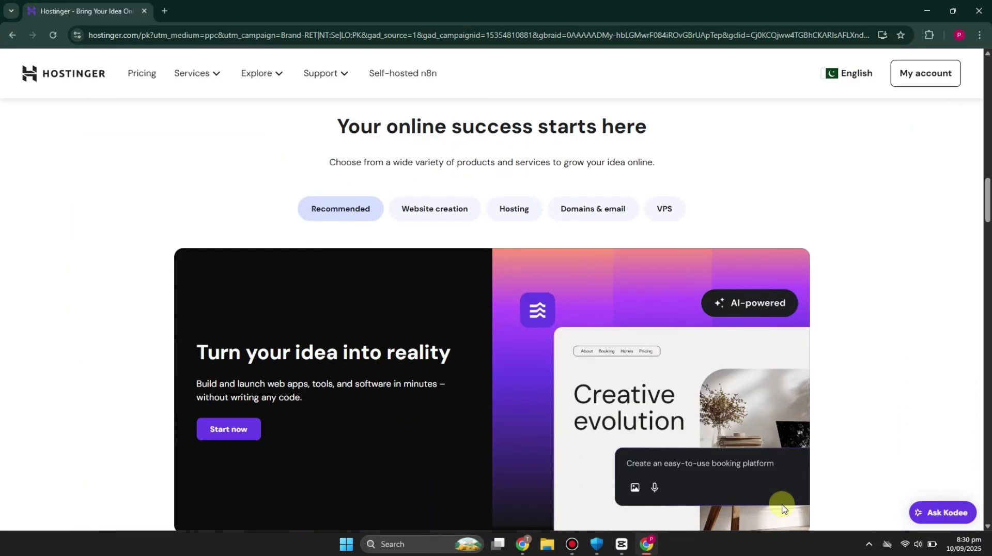
scroll(783, 508, down, 10)
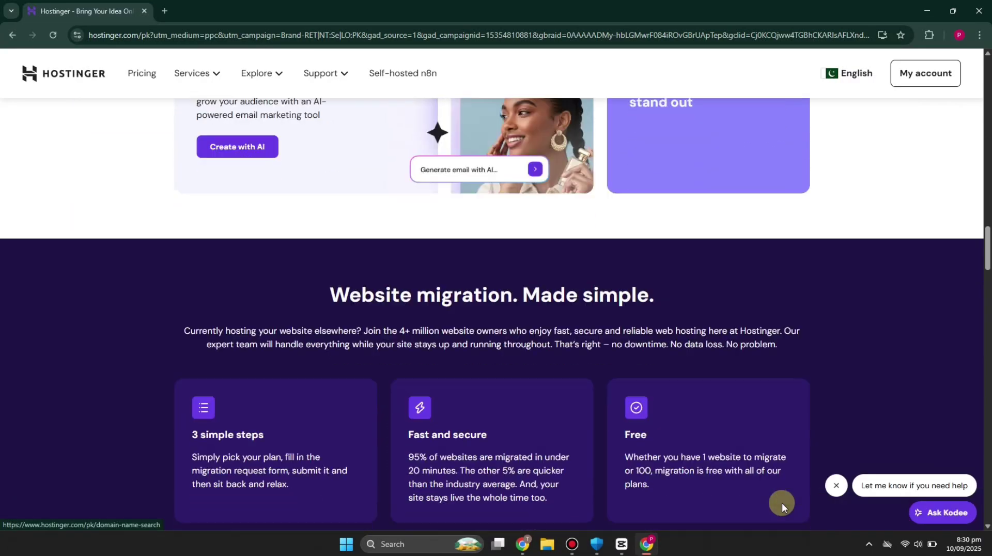
scroll(783, 507, down, 2)
scroll(783, 508, down, 6)
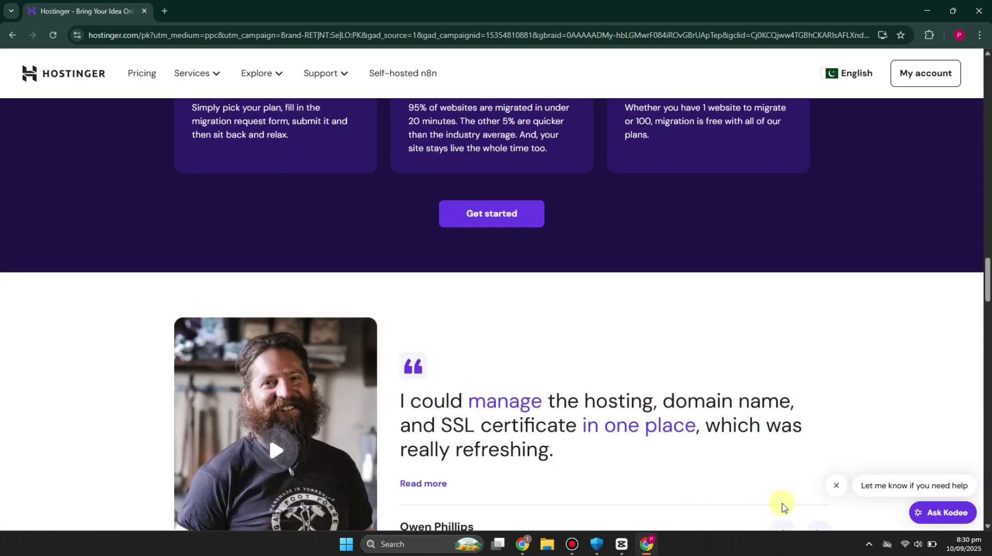
scroll(783, 507, down, 6)
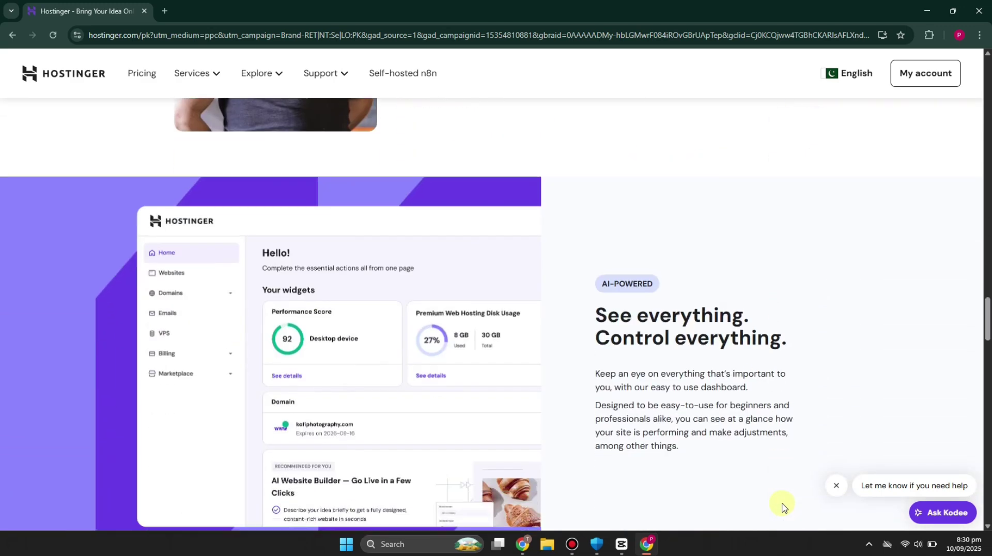
scroll(783, 508, down, 8)
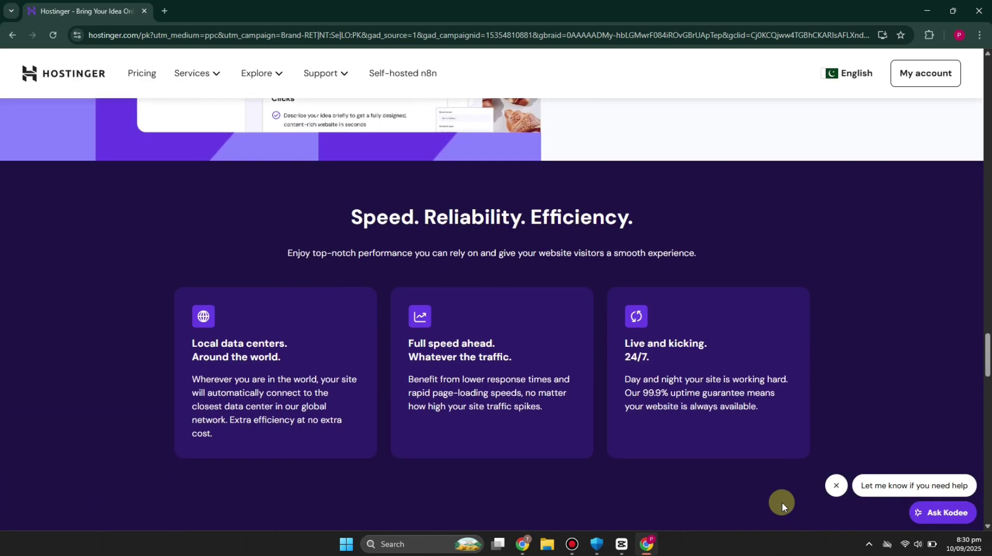